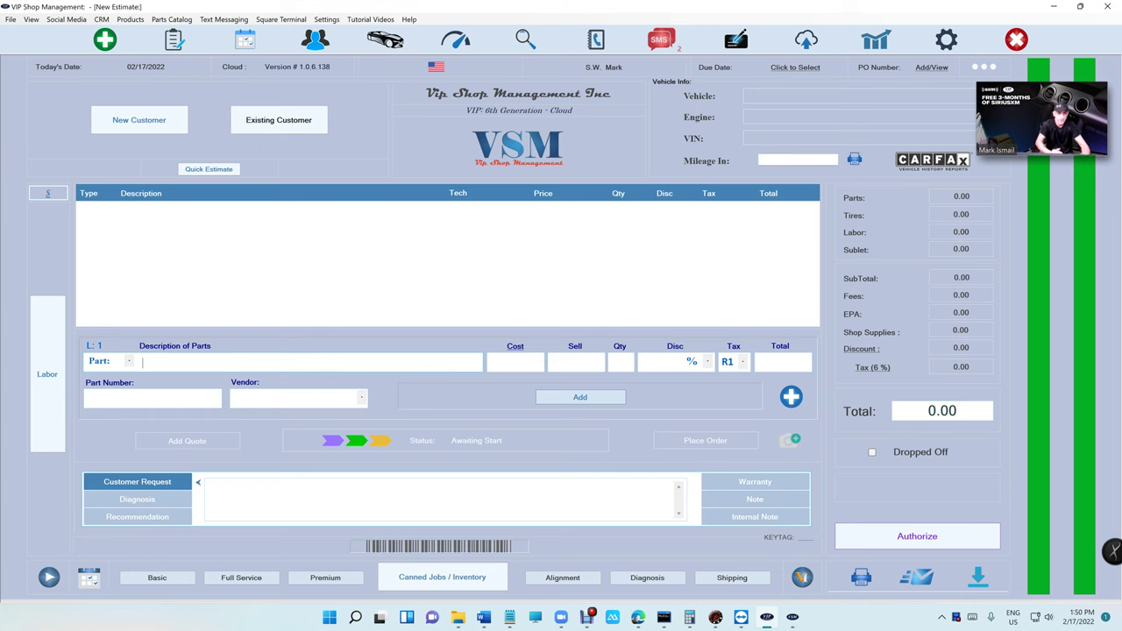
- Show the scheduling calendar's February 2022 week, with Friday the 18th's 1:00 PM oil change
left_click(246, 40)
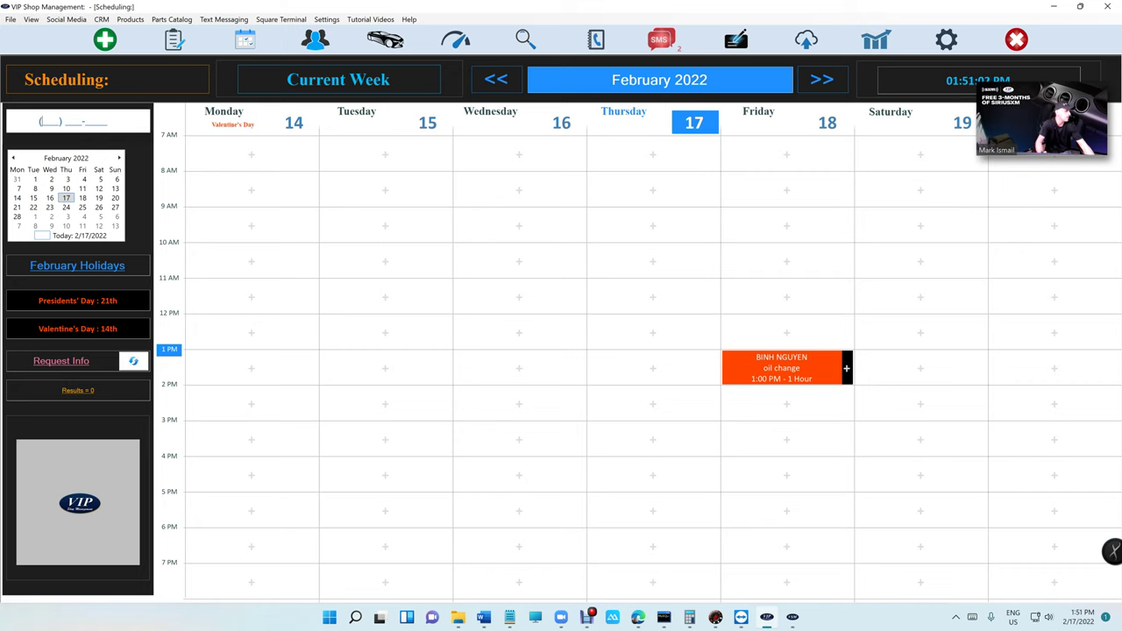
left_click(793, 617)
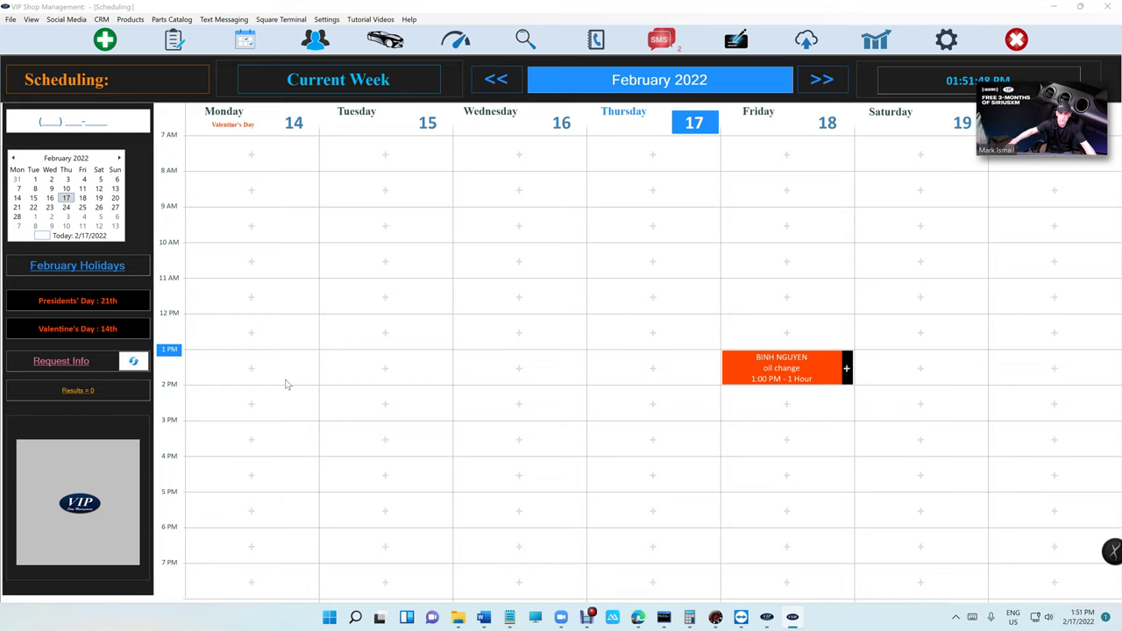
- Copy the sign-up URL from the Request Info text message, then close the message window
left_click(60, 366)
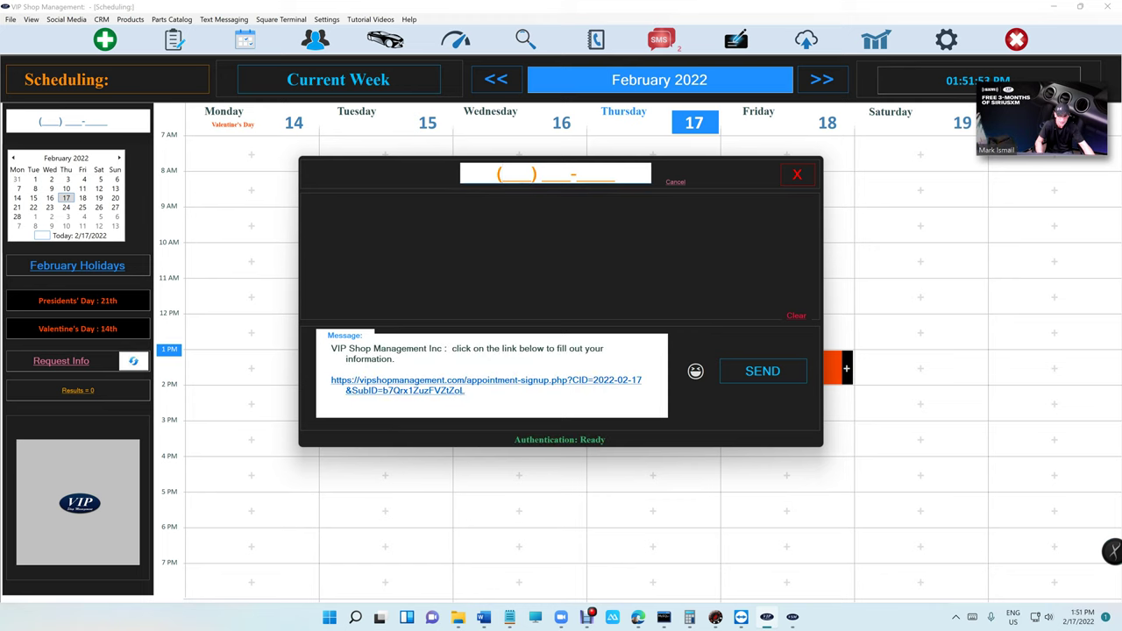
left_click_drag(465, 391, 330, 379)
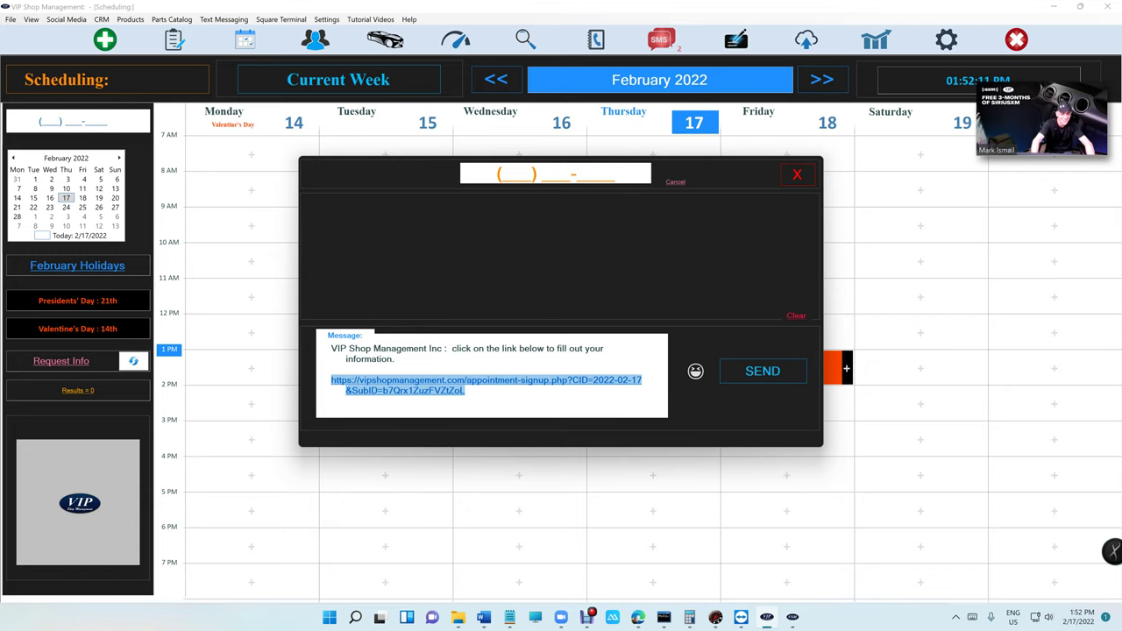
left_click(793, 178)
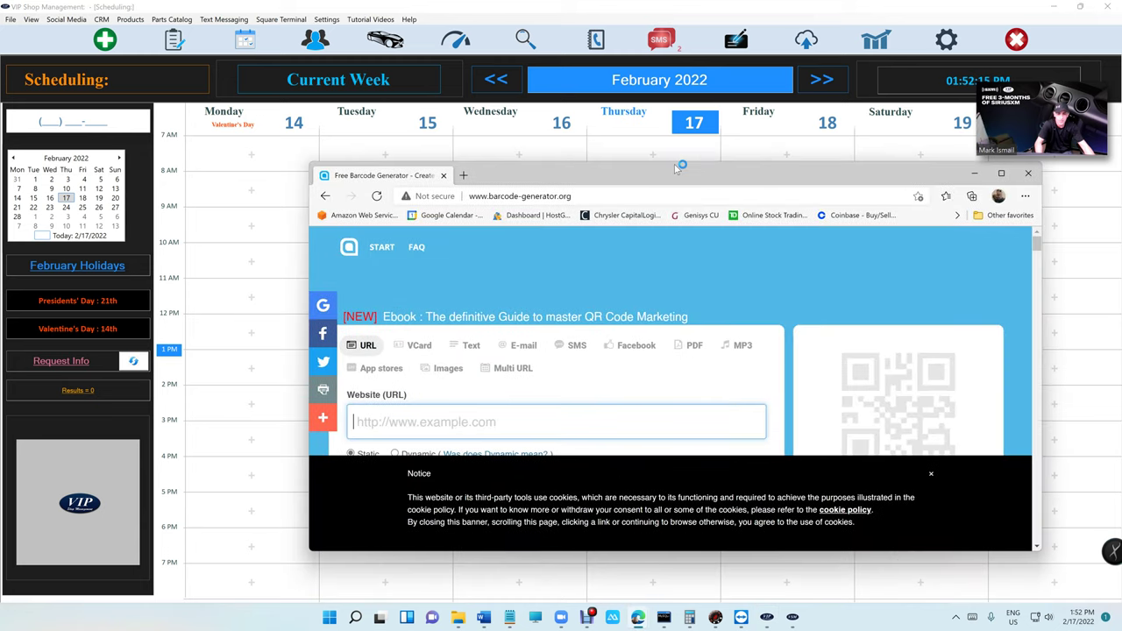
- Maximize the browser, paste the sign-up link into the Website URL field, and create the QR code
double_click(578, 171)
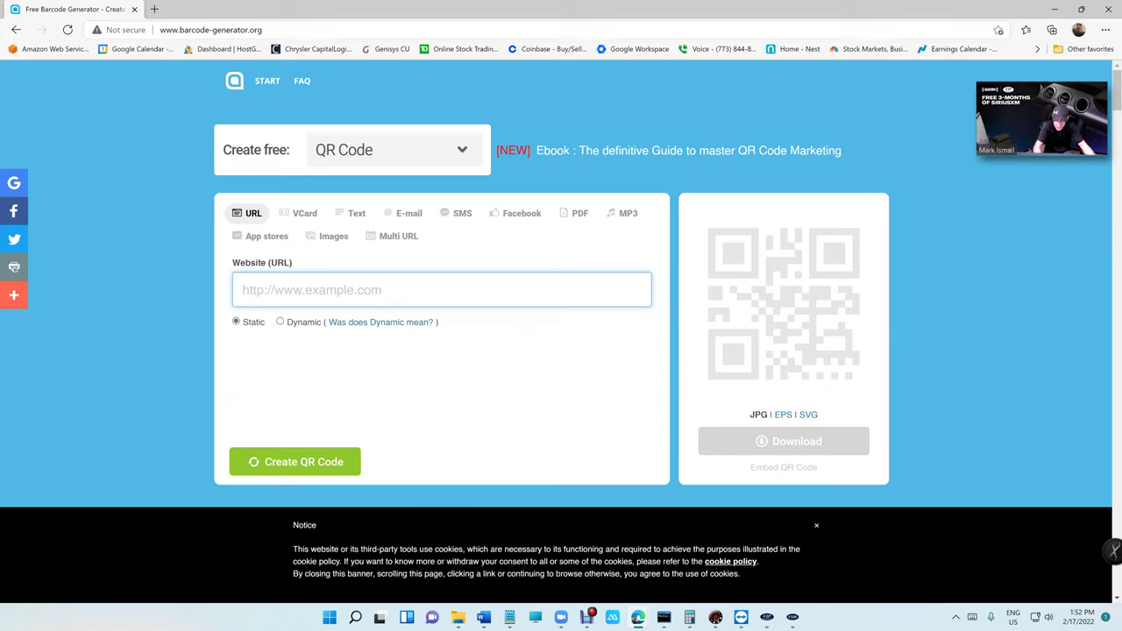
right_click(283, 290)
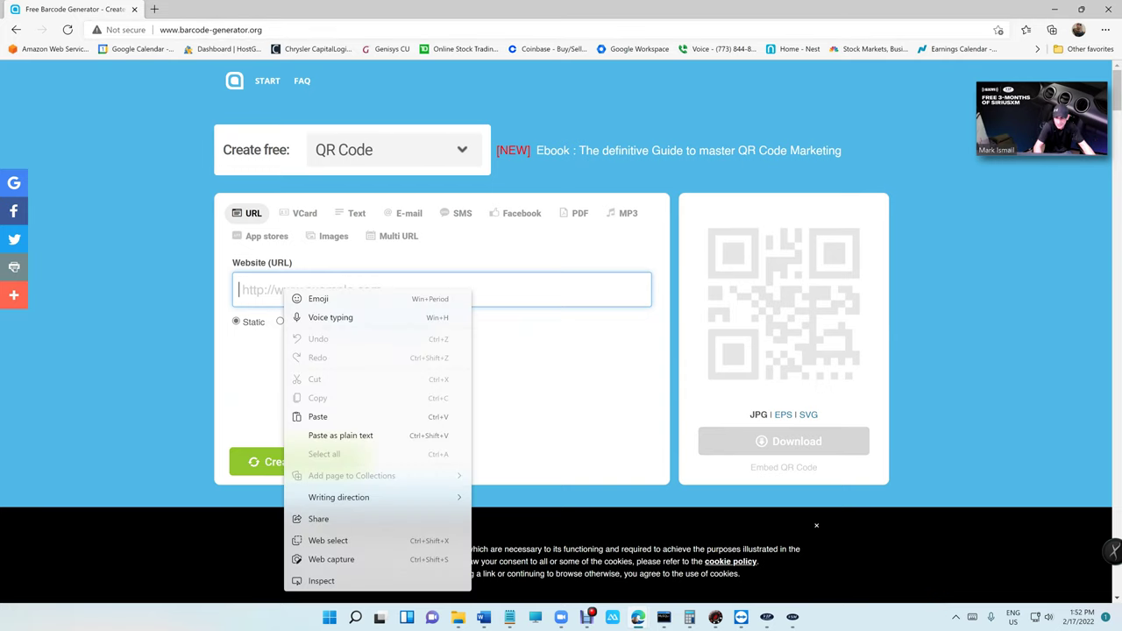
left_click(274, 302)
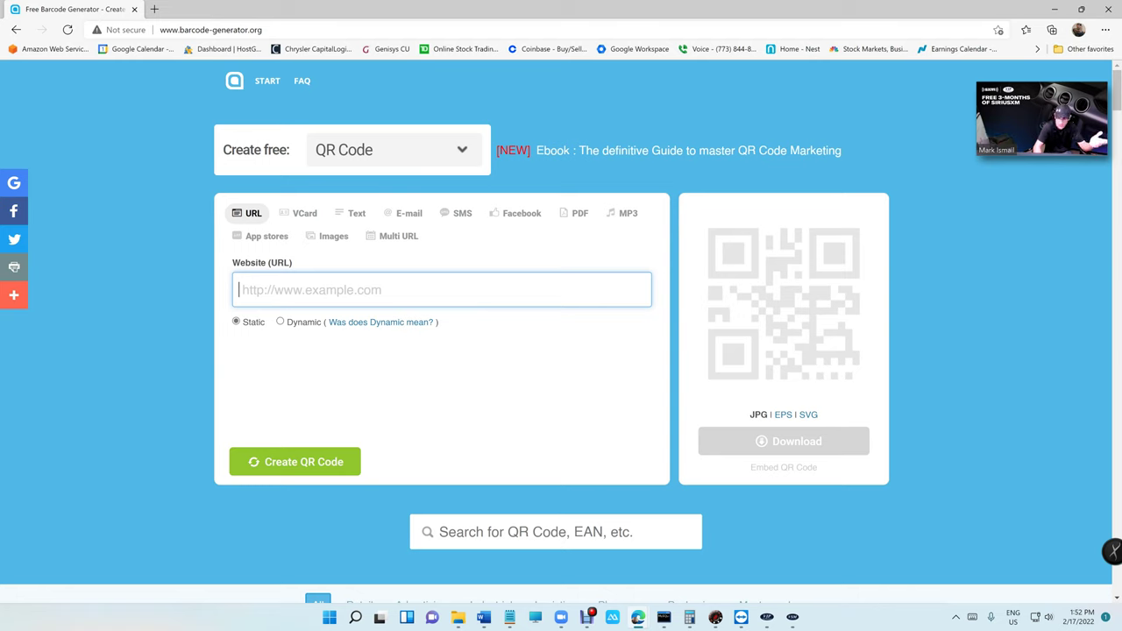
key("ctrl+v")
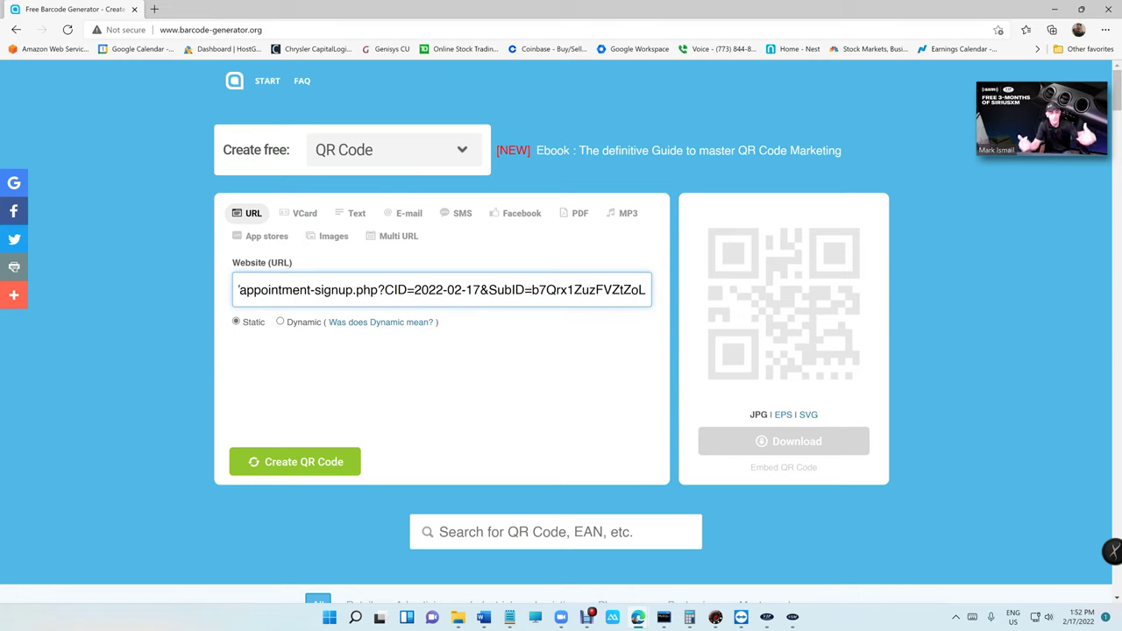
left_click(283, 465)
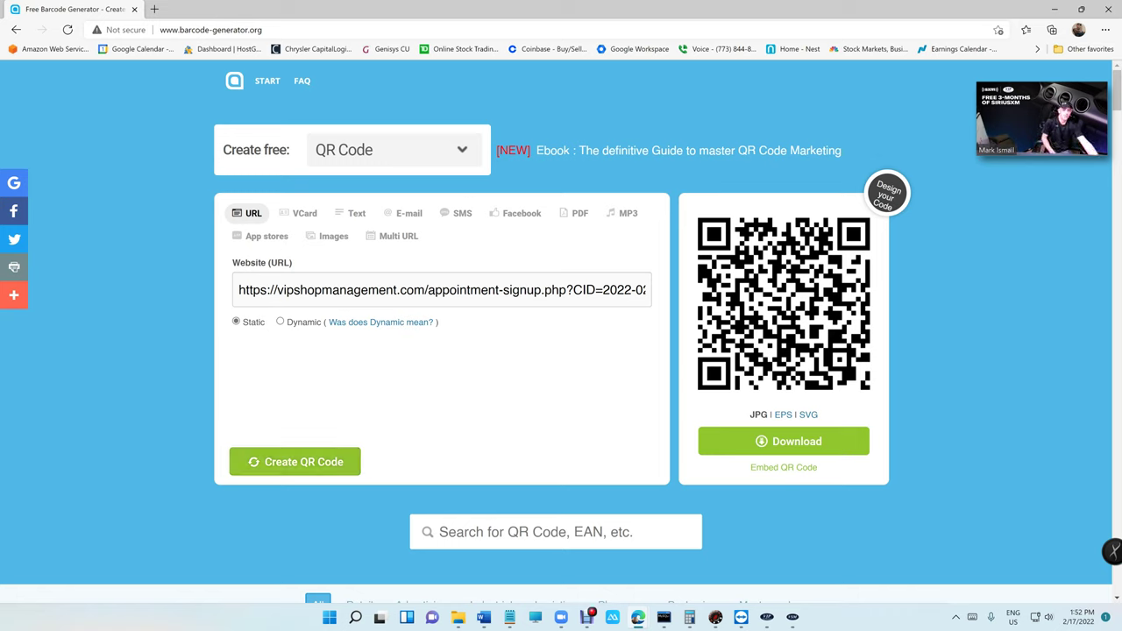
- Save the QR code download as qr_code_ohne_logo_plus_informationsmappe.zip in the Downloads folder
left_click(778, 446)
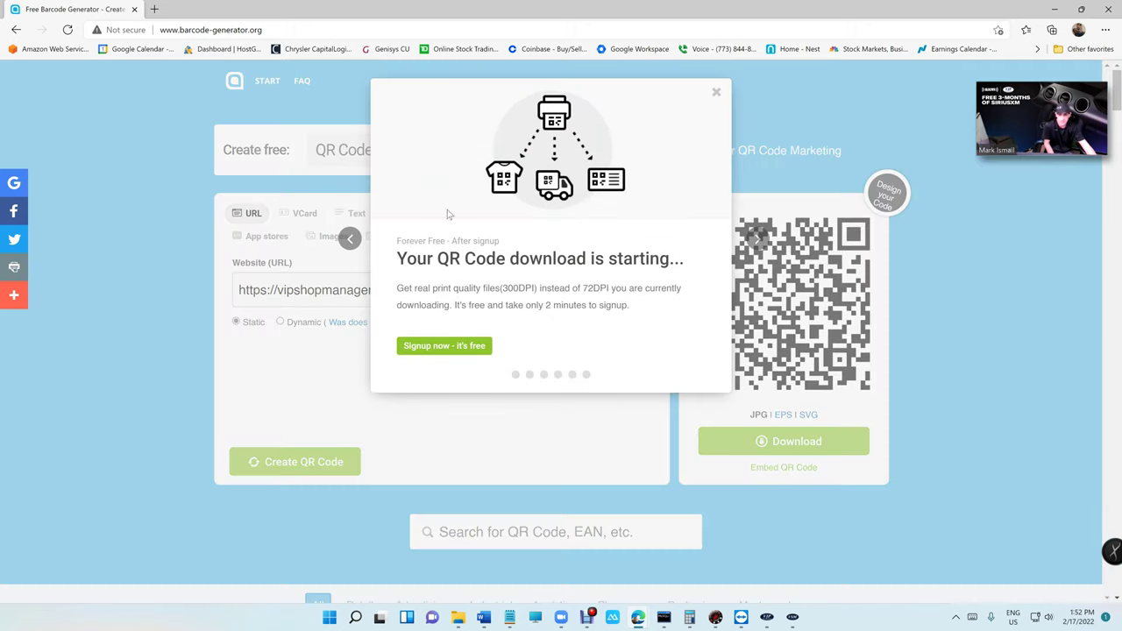
left_click(716, 94)
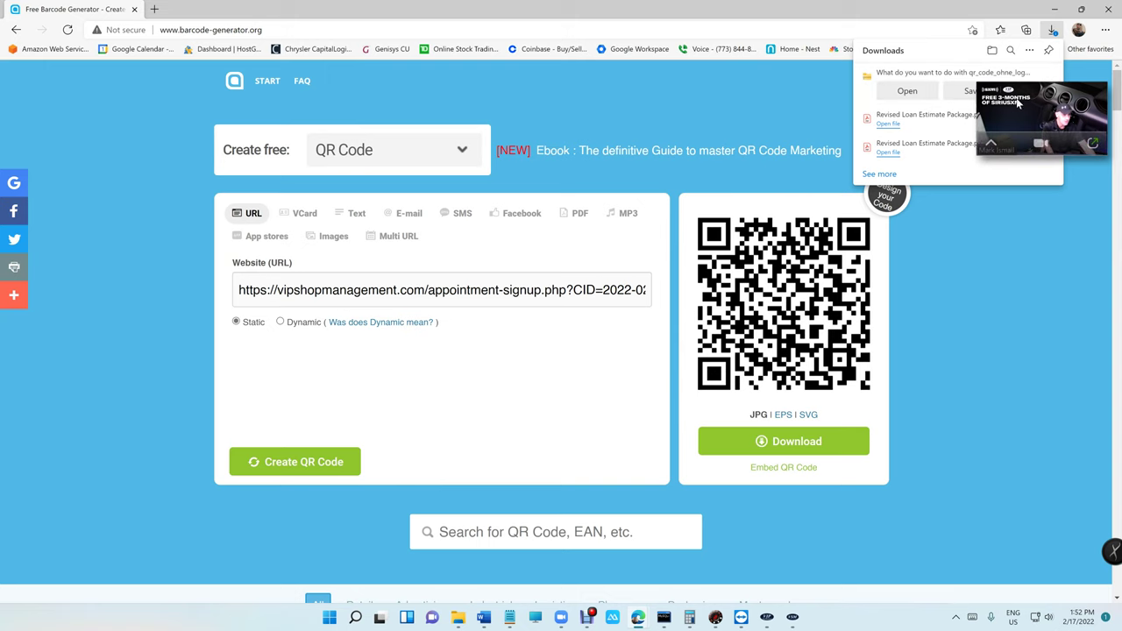
left_click_drag(1017, 102, 1030, 252)
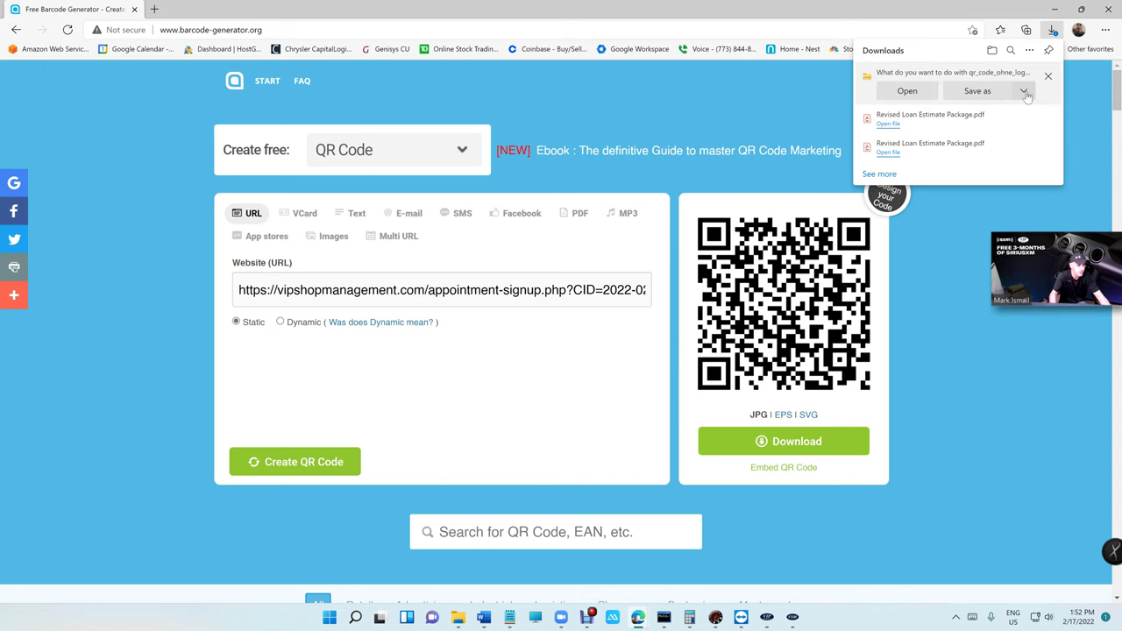
left_click(996, 93)
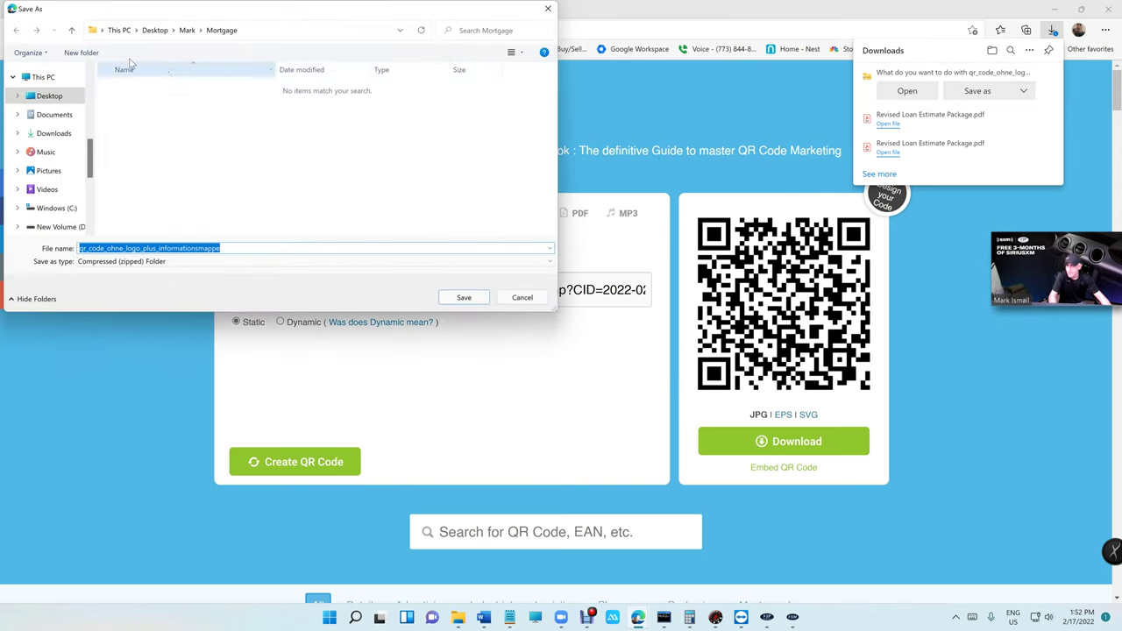
left_click(49, 96)
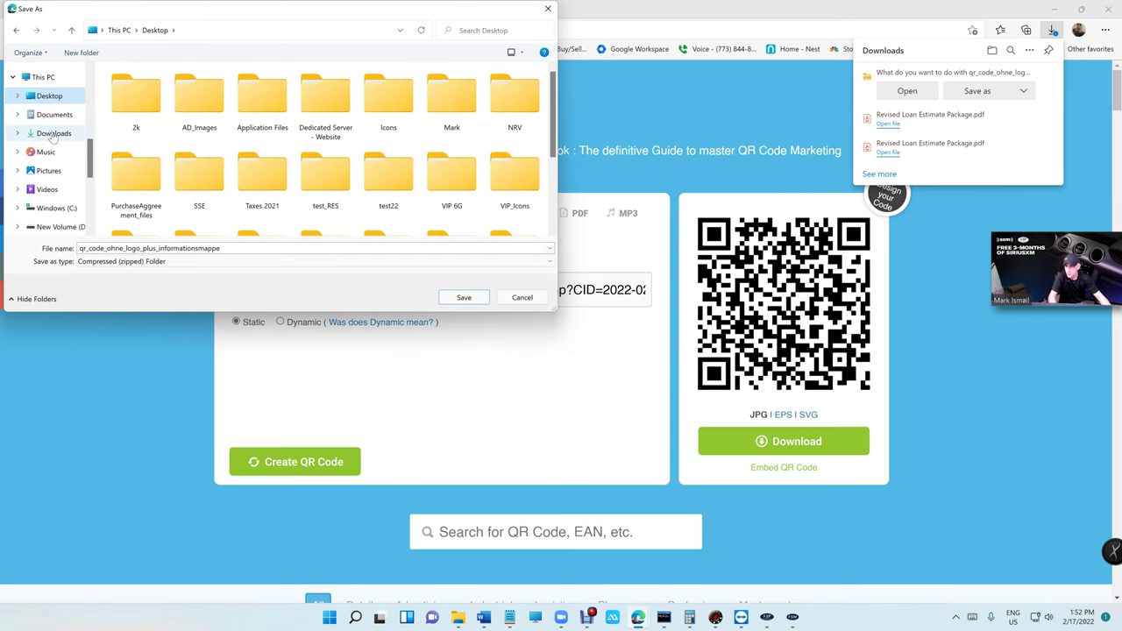
scroll(50, 192, "down", 3)
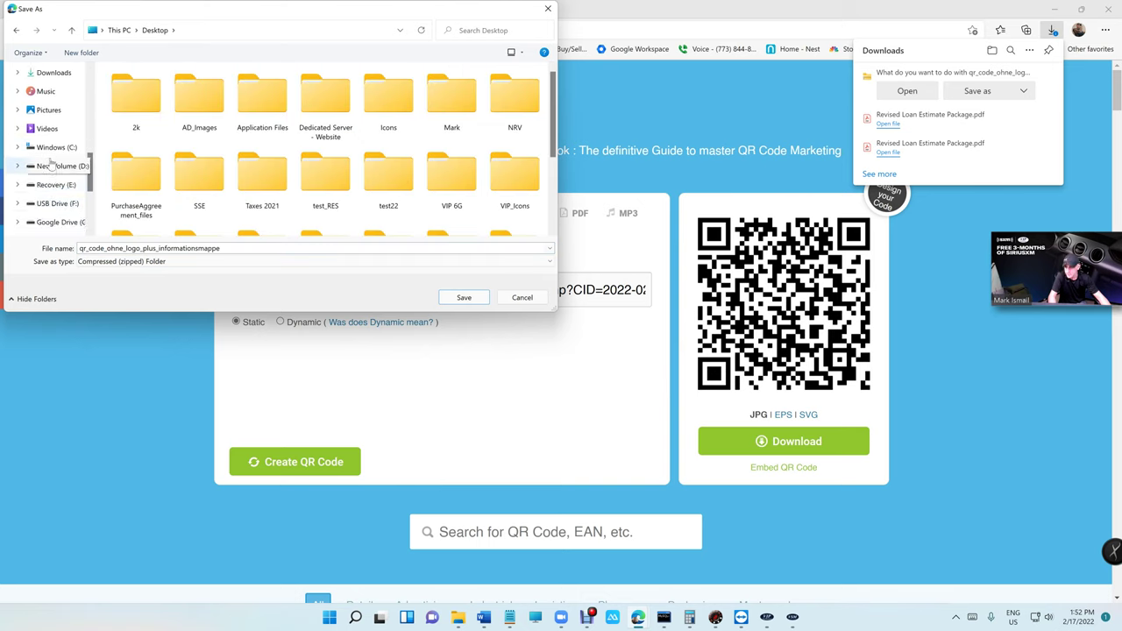
scroll(50, 153, "up", 2)
left_click(52, 109)
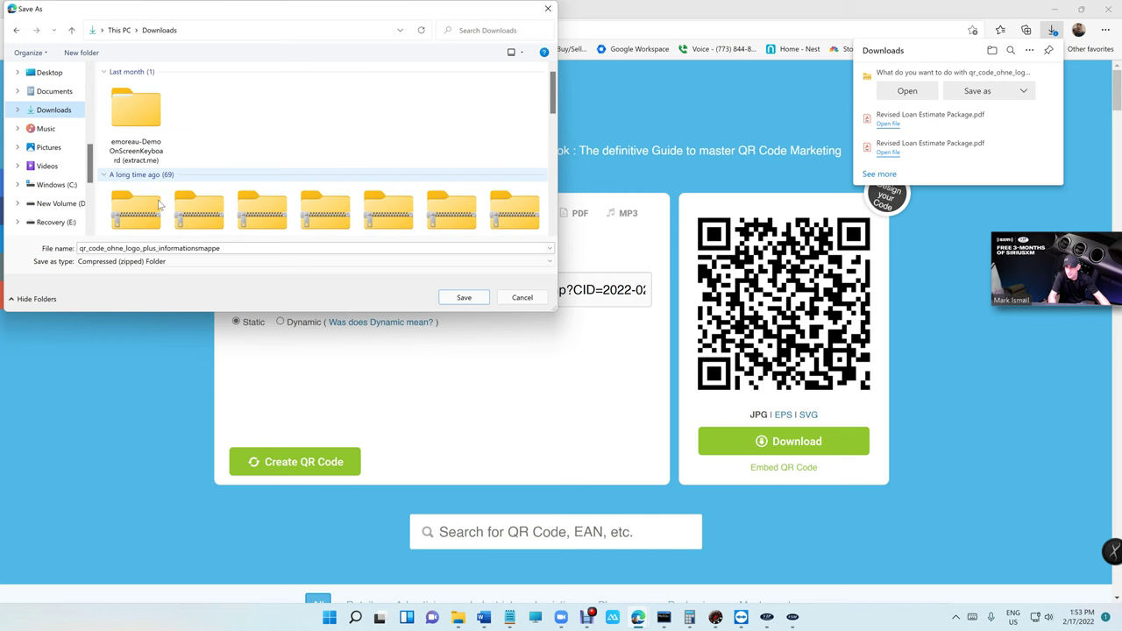
left_click(462, 297)
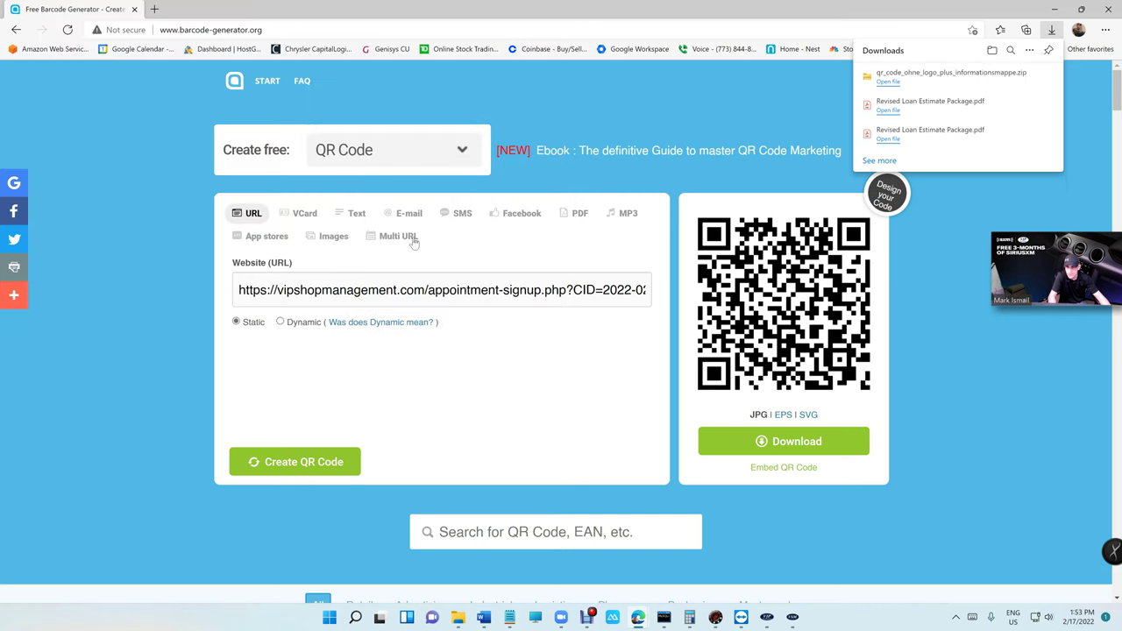
- Open the downloaded zip and view ihr_qr_code_ohne_logo.jpg in Photos
left_click(888, 81)
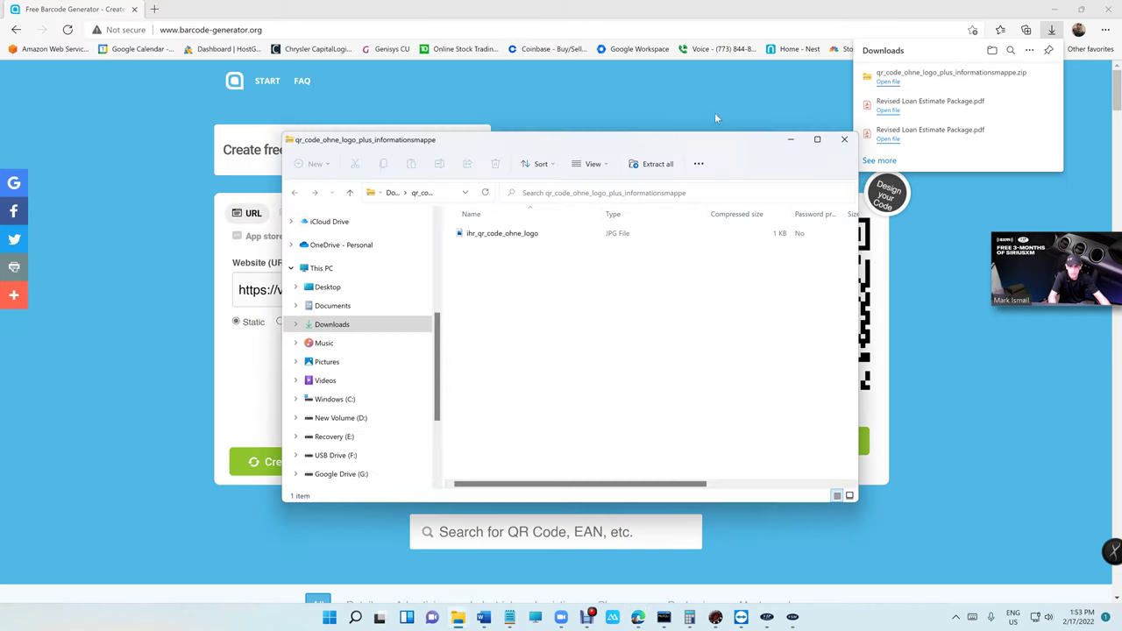
left_click(495, 241)
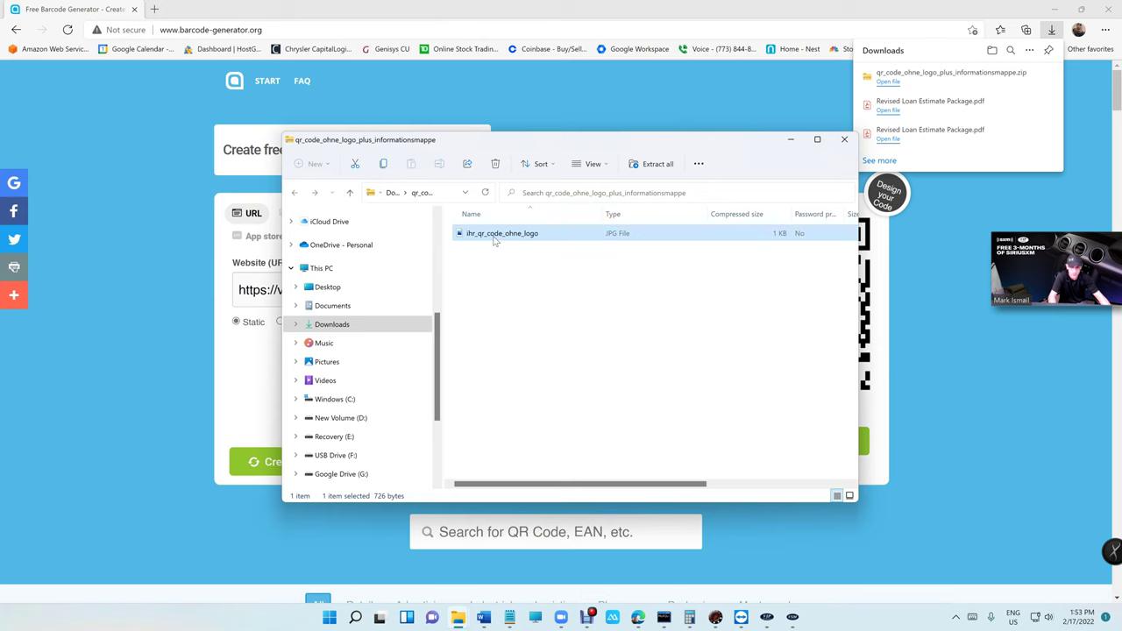
double_click(495, 235)
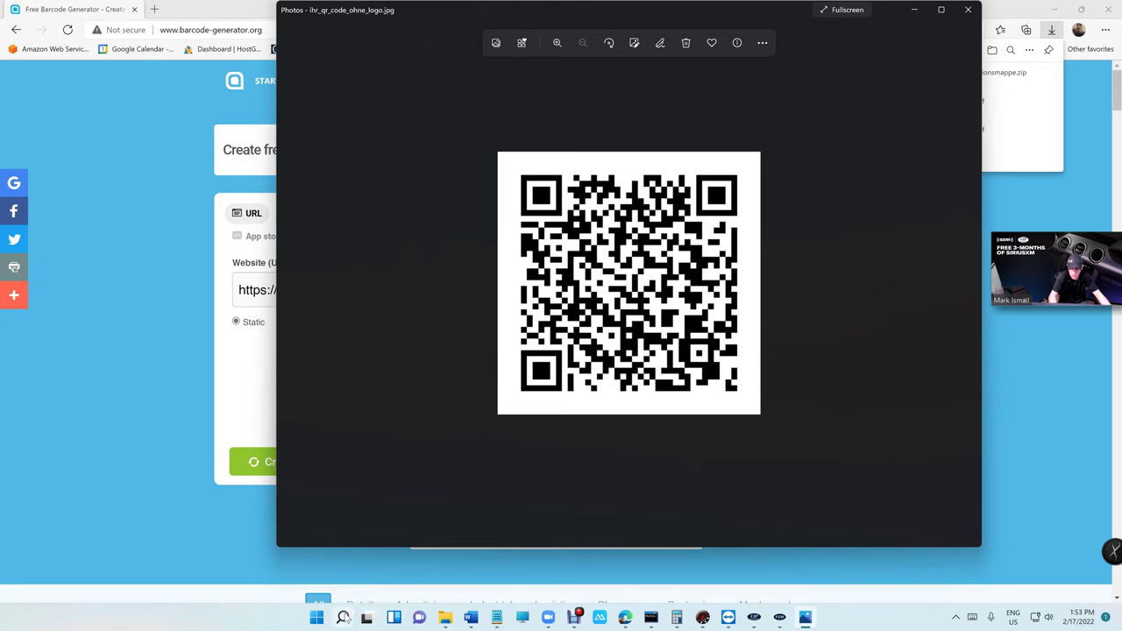
- Launch Word from Start search and maximize its window
left_click(343, 617)
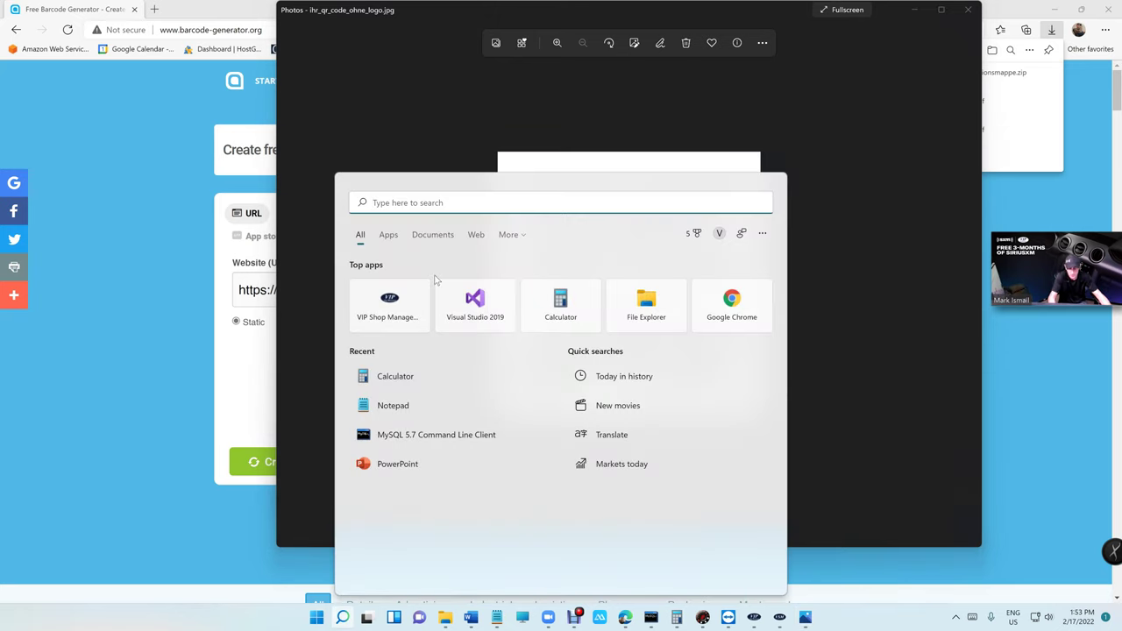
type("word")
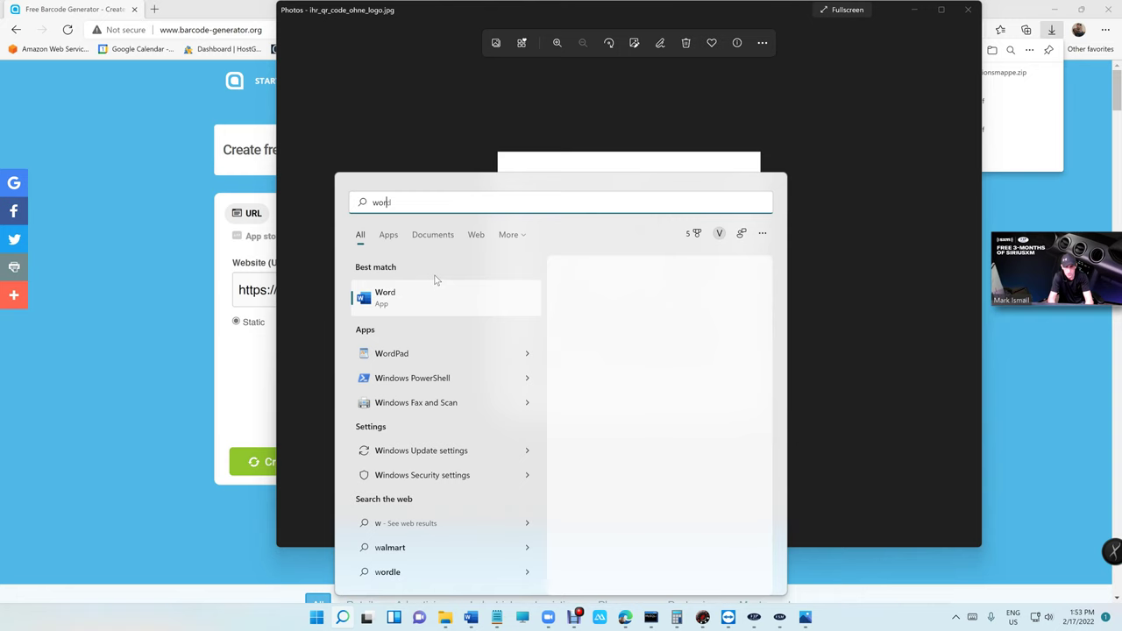
left_click(412, 295)
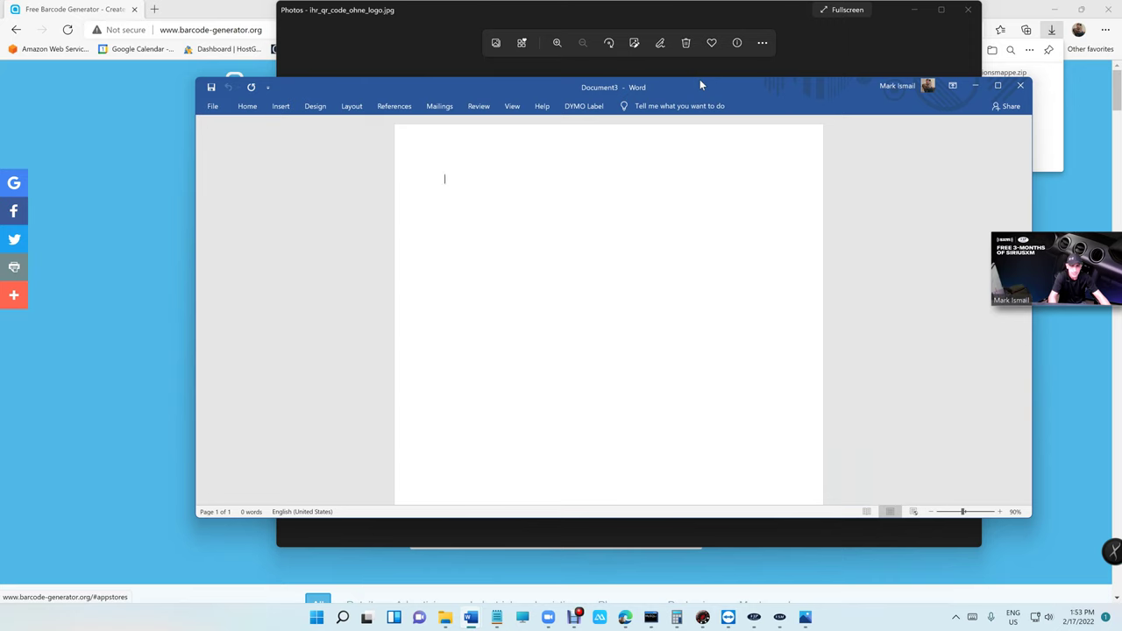
double_click(709, 79)
- Paste the QR code image, center it, and add a new centered line below it
key("ctrl+v")
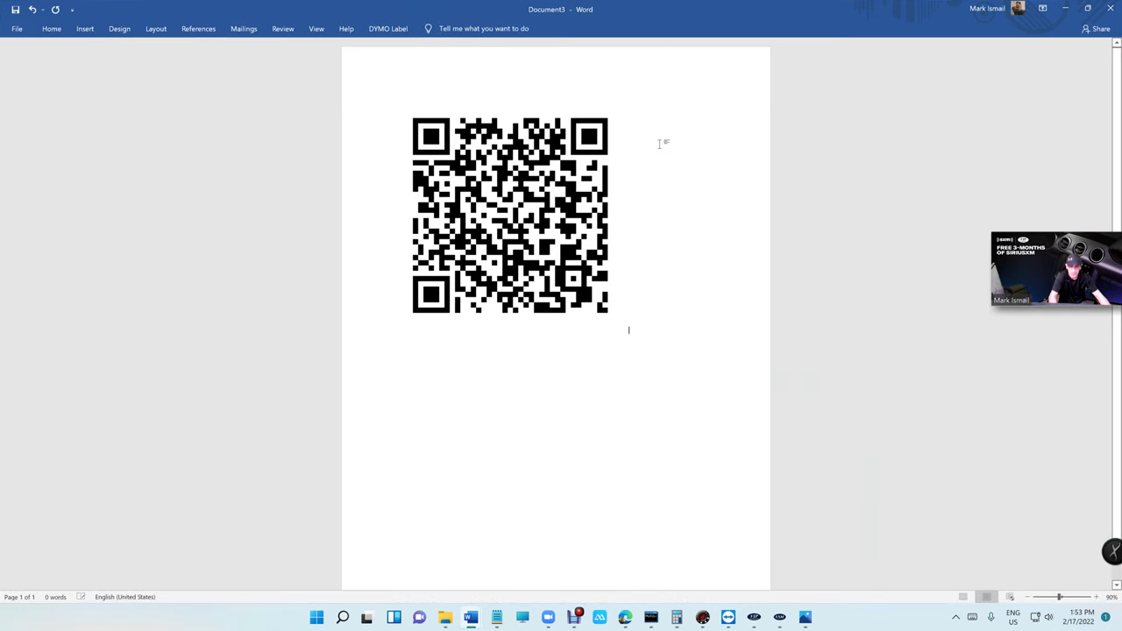
left_click(531, 210)
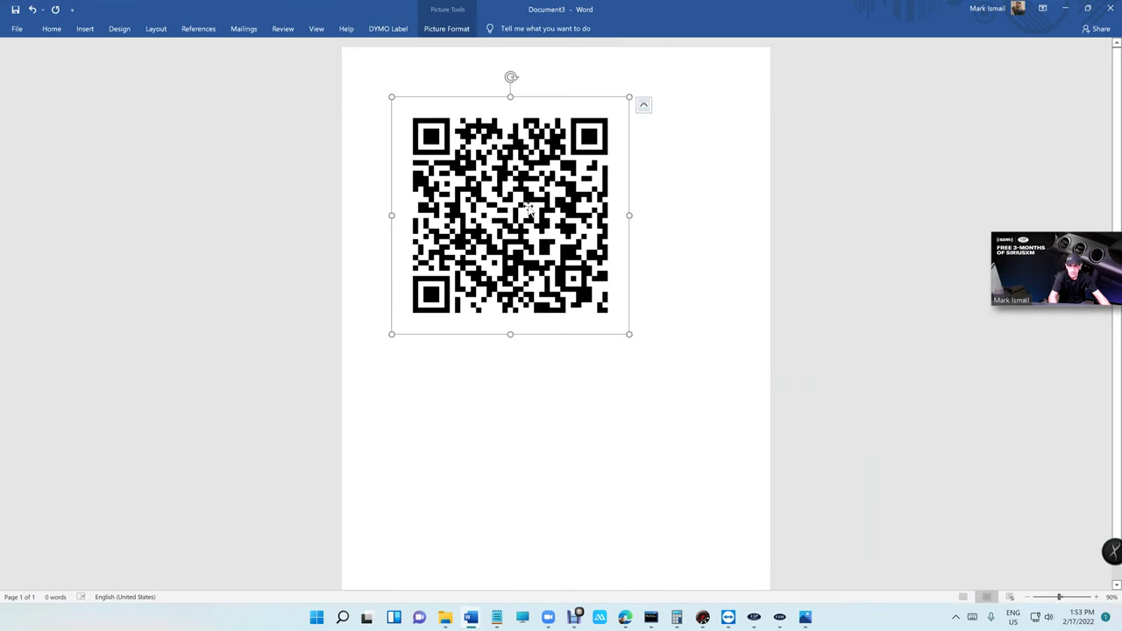
left_click(85, 29)
left_click(51, 29)
left_click(50, 29)
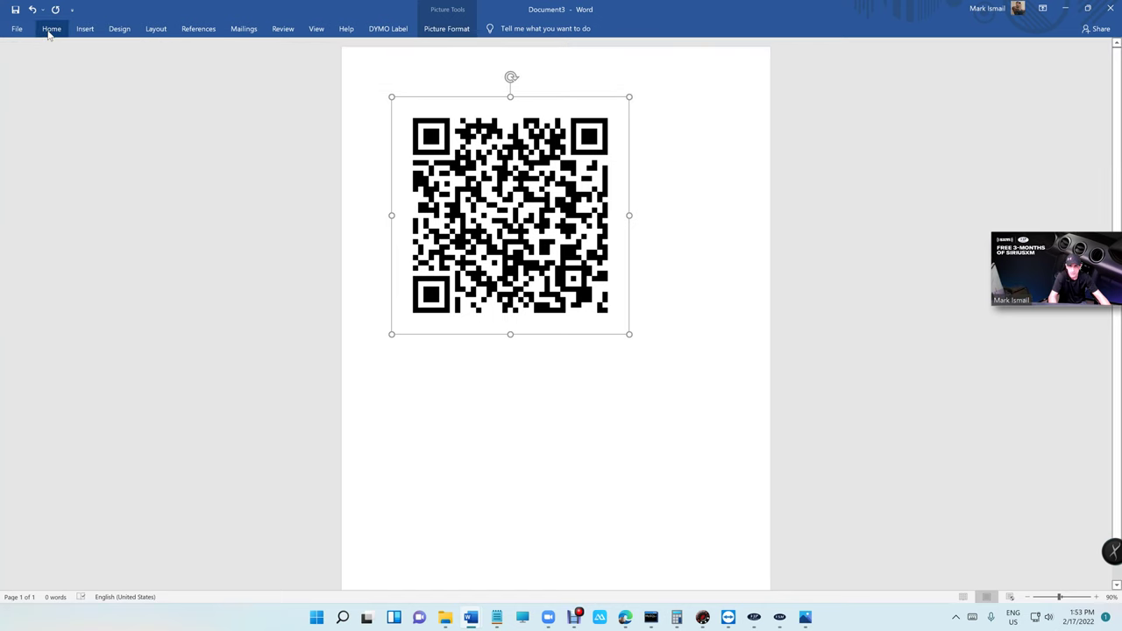
double_click(51, 29)
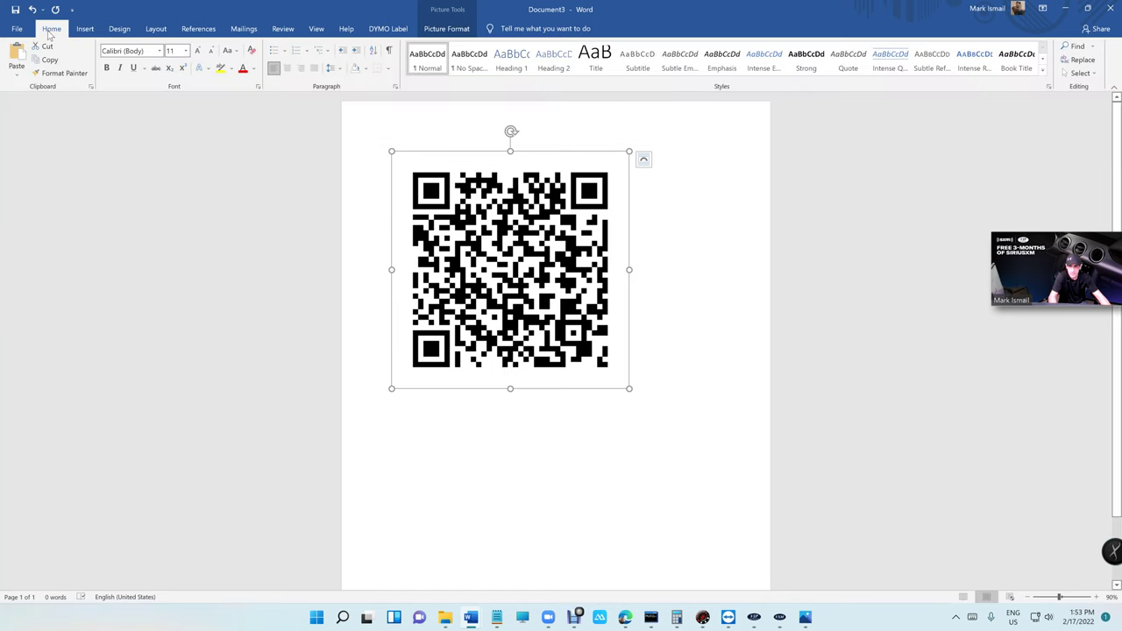
left_click(287, 68)
left_click(692, 396)
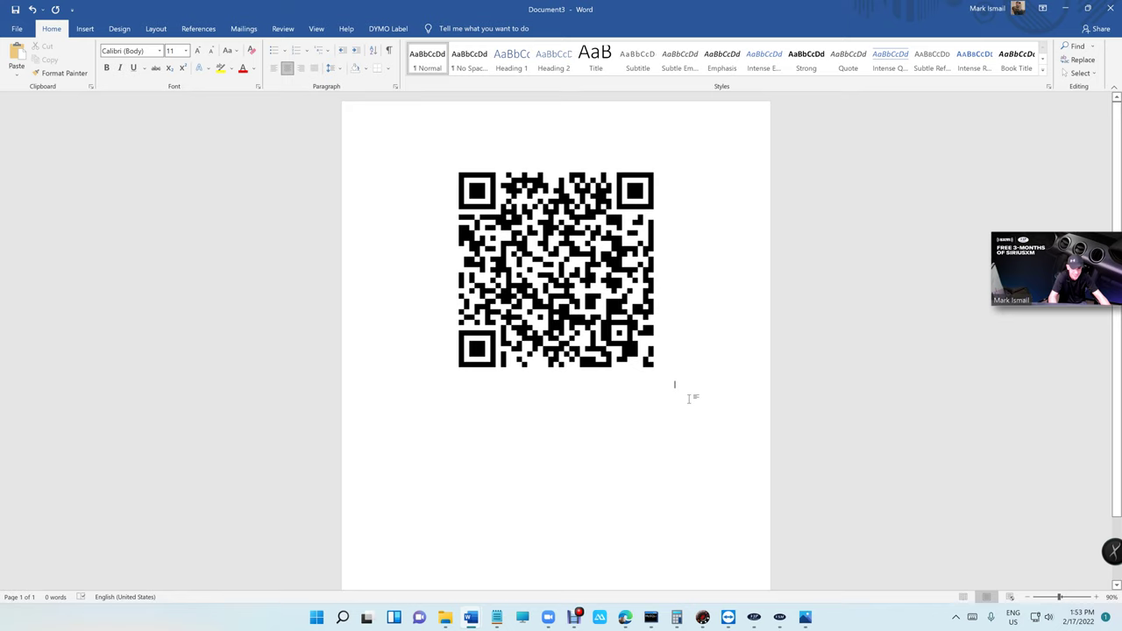
key("Return")
key("Return")
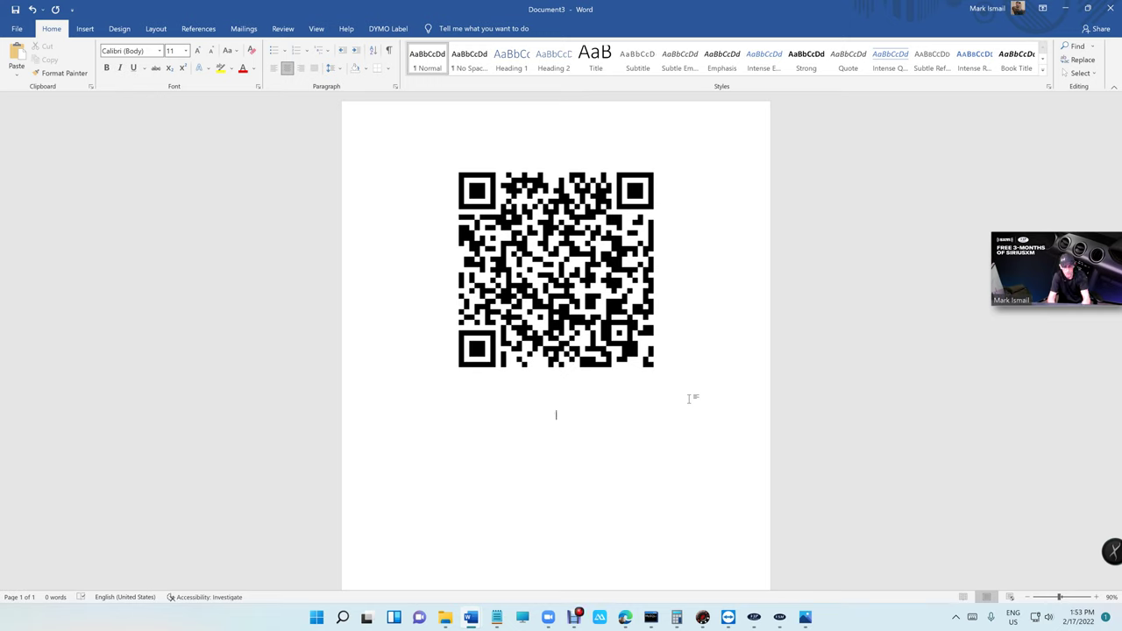
- Add the caption 'Open the lCAmera on you phone and point at the barcode to sign up' in bold 26 pt
type("Open the")
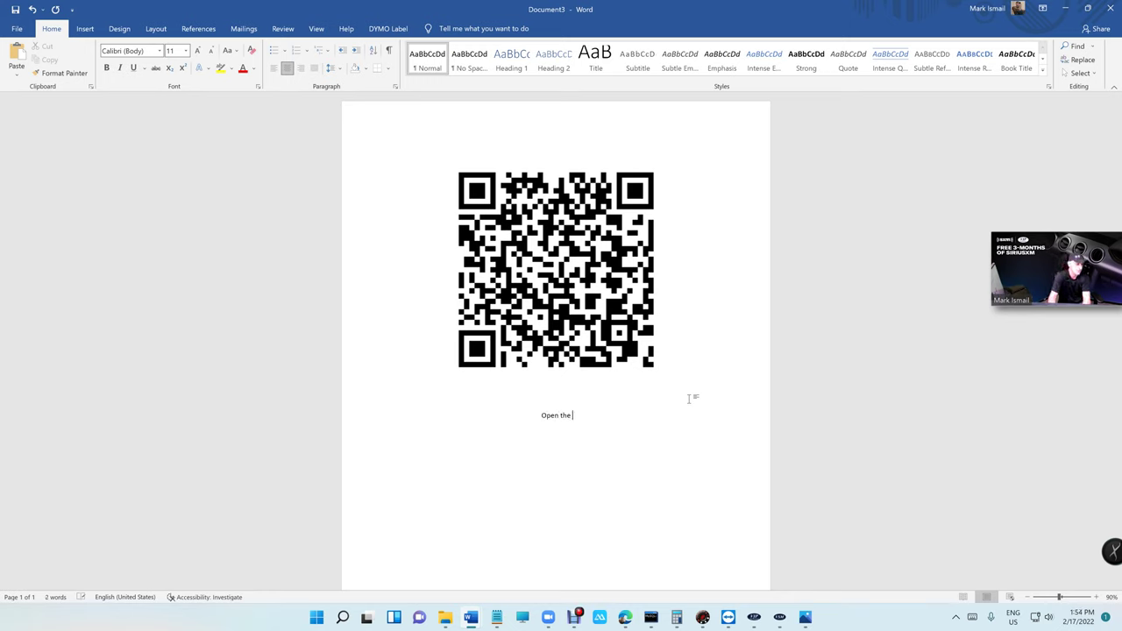
type(" l")
type("CA")
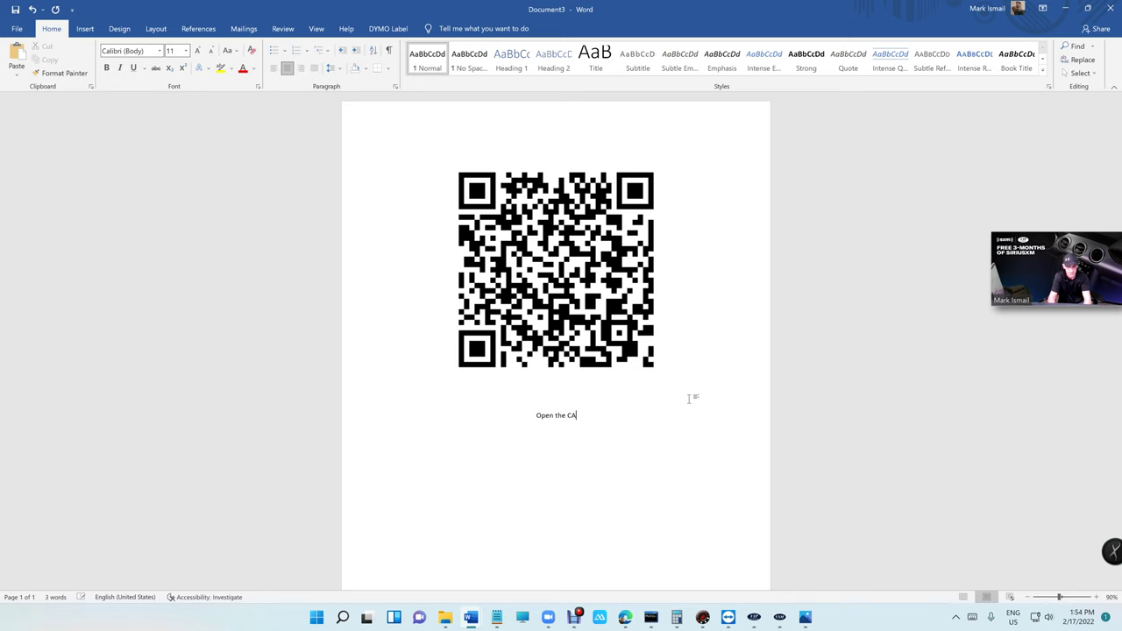
type("mera on you")
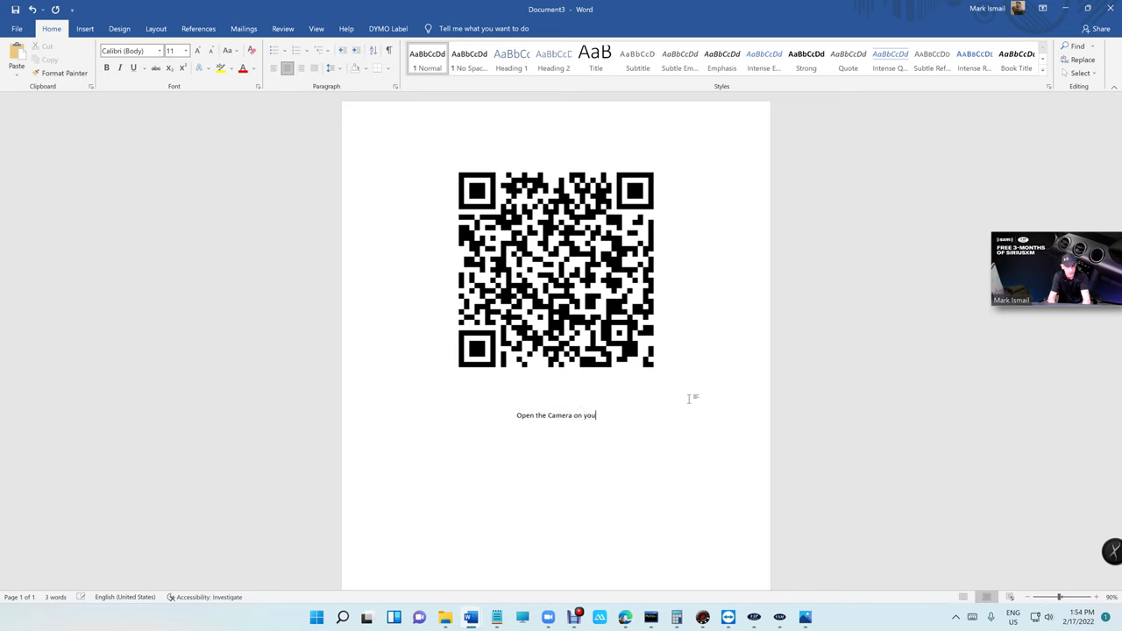
type(" phone")
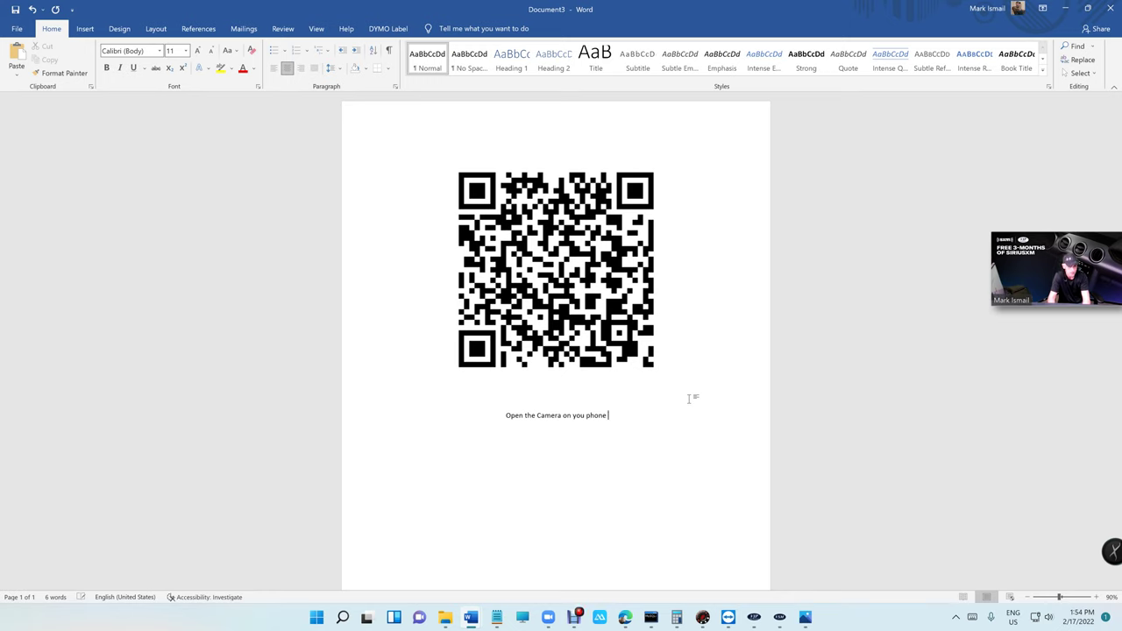
type(" and point")
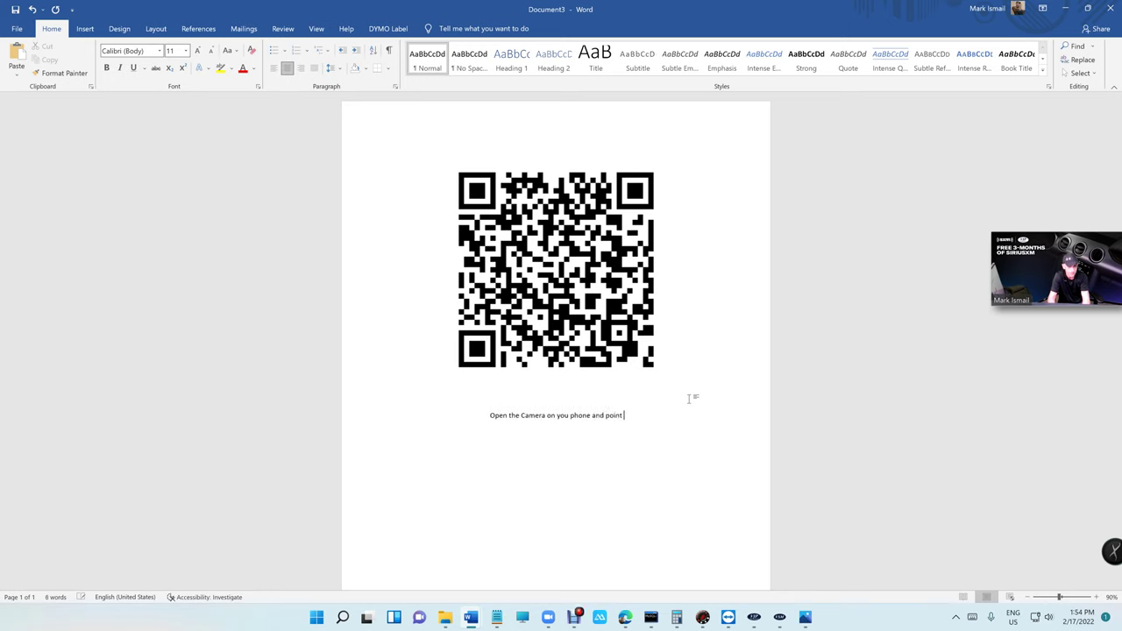
type(" at the bar")
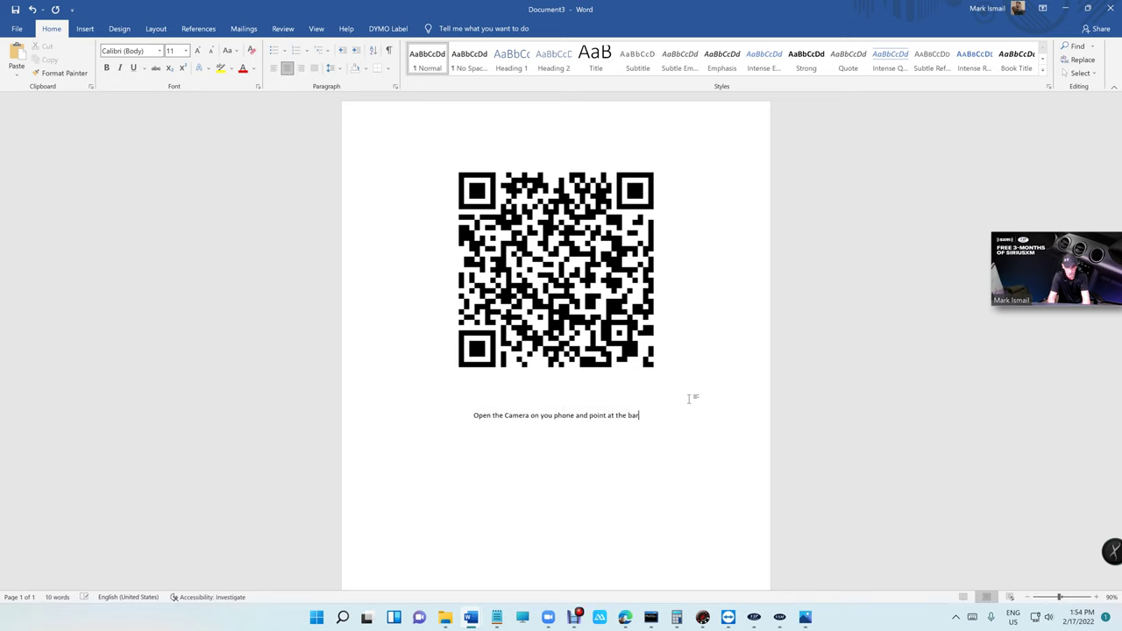
type("code")
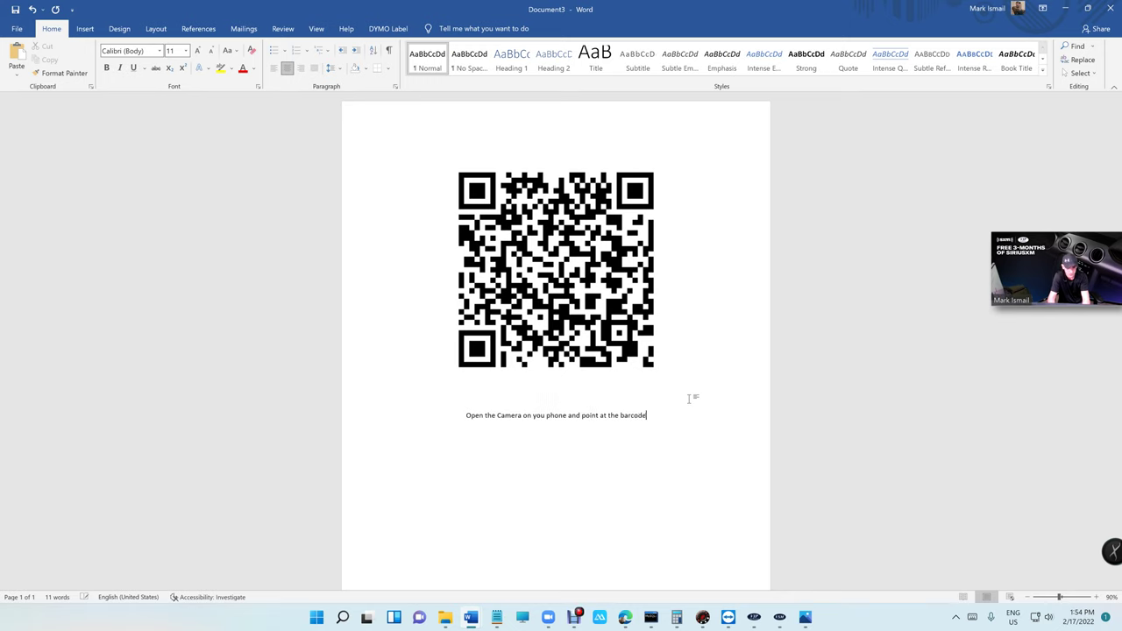
type(" to sign up")
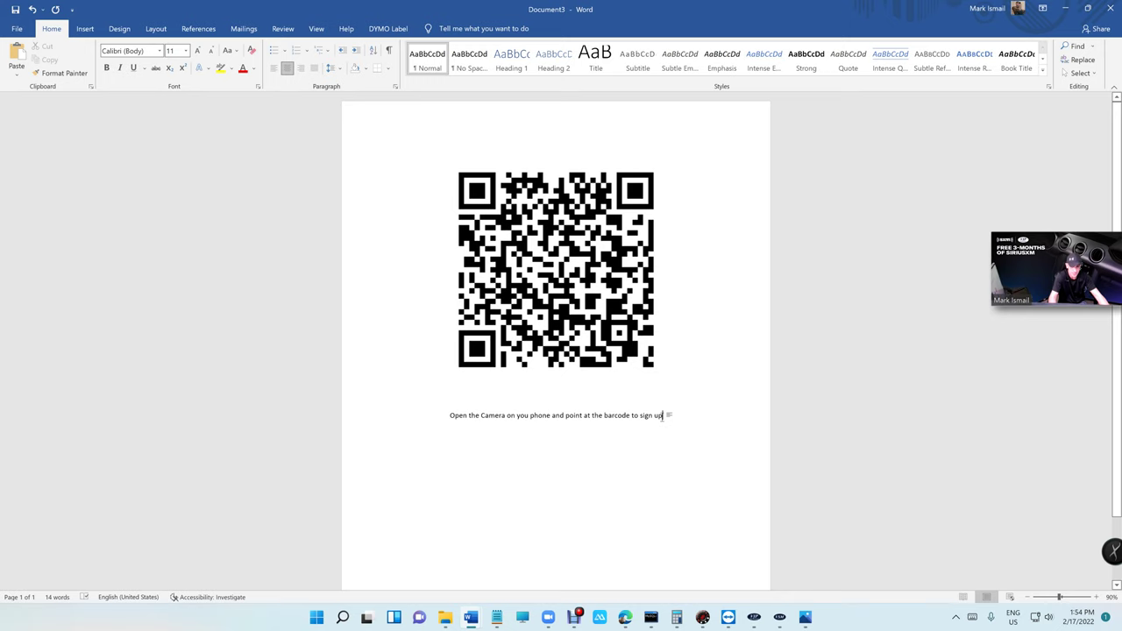
left_click_drag(666, 415, 445, 422)
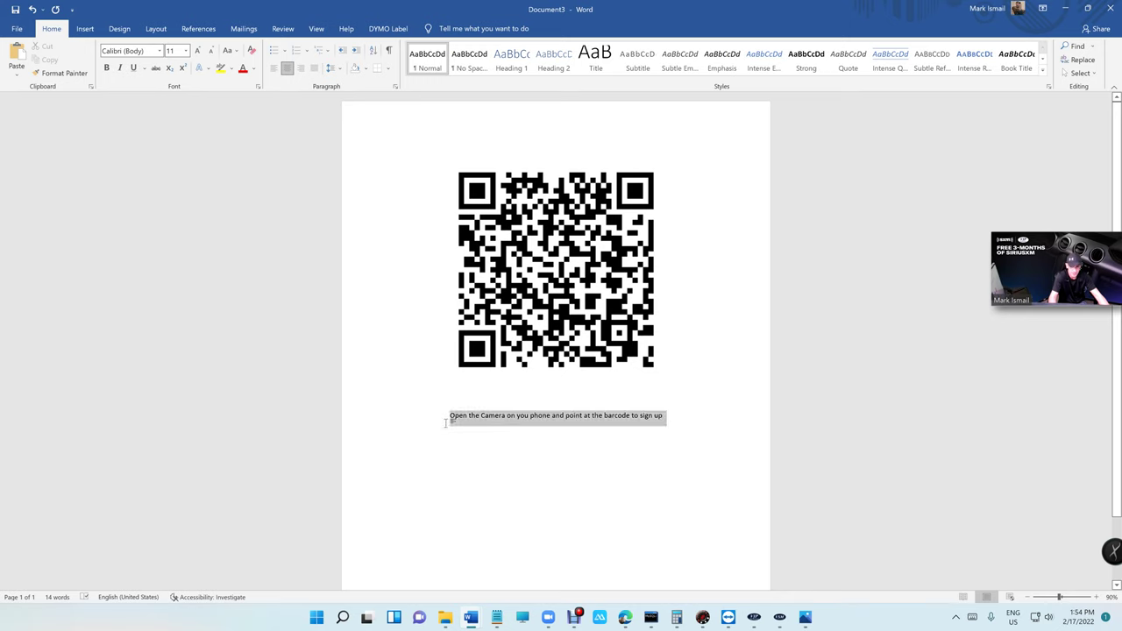
left_click(106, 68)
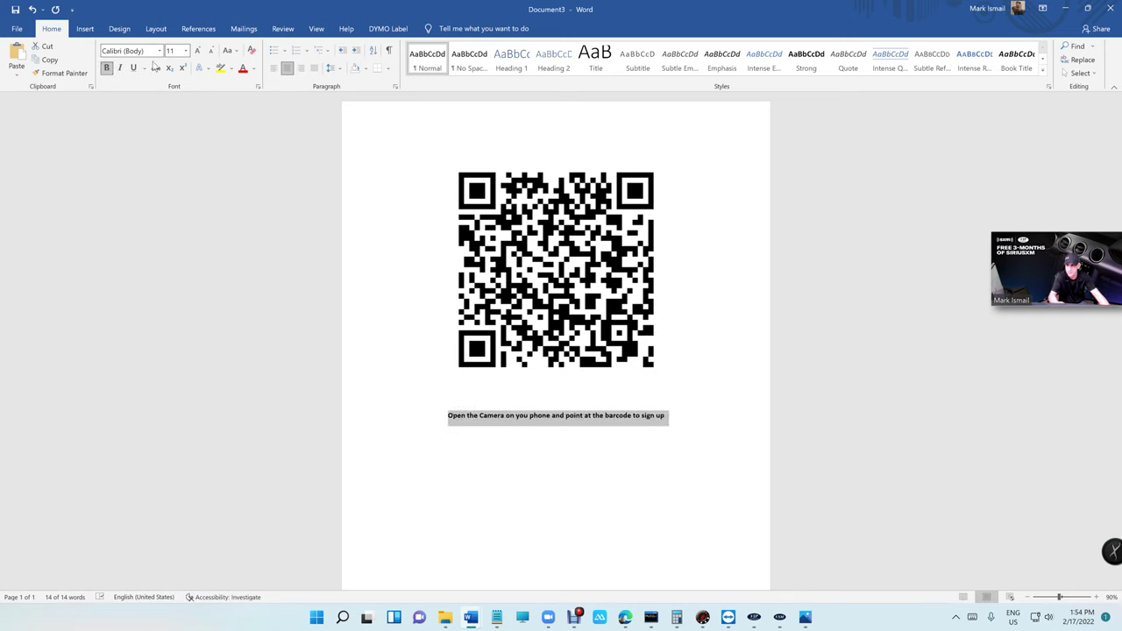
left_click(185, 50)
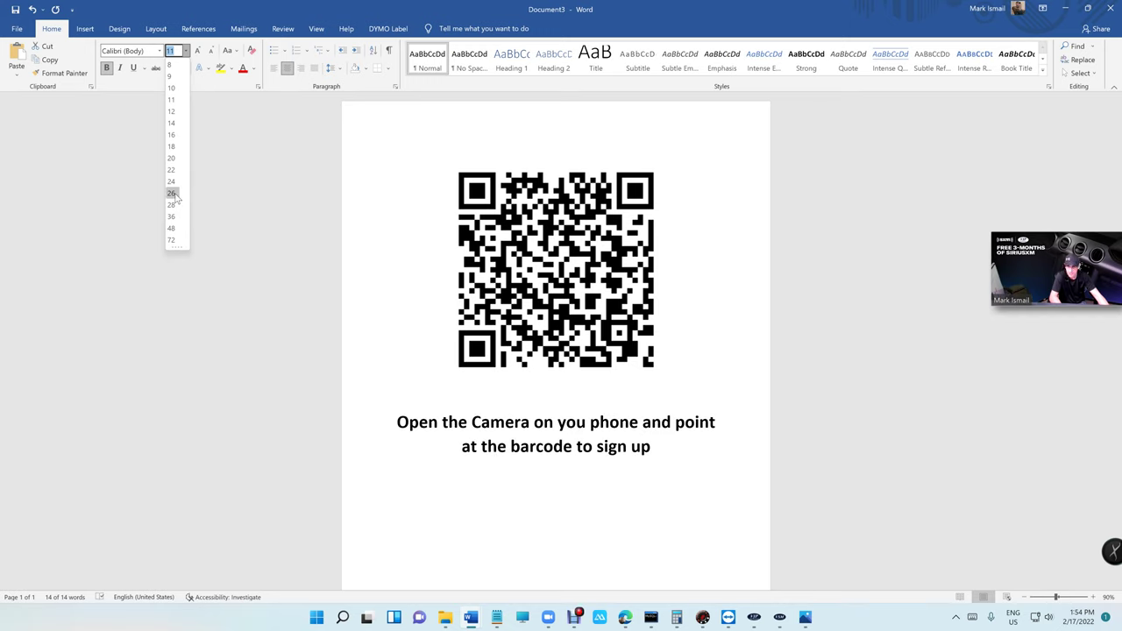
key("Escape")
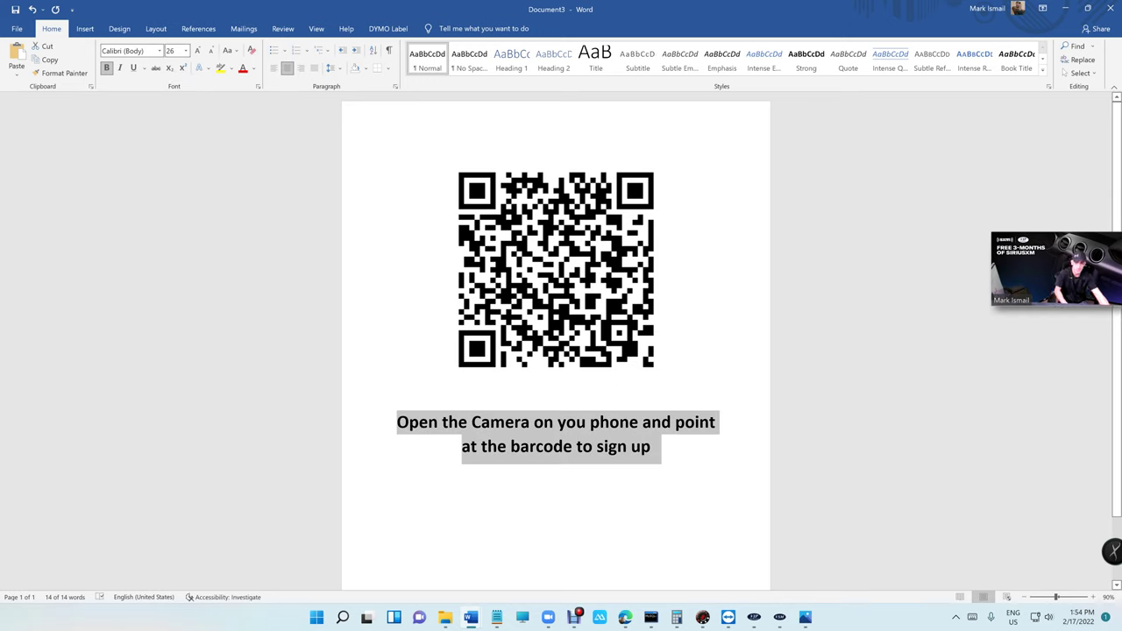
left_click(633, 369)
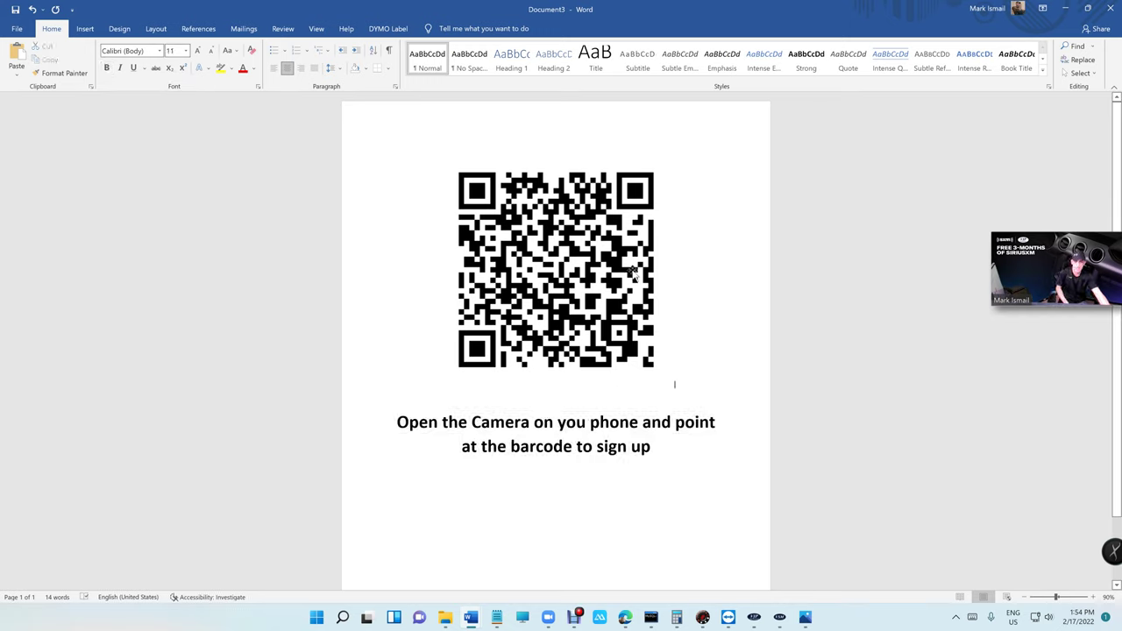
- Print the QR code page from File > Print after checking the preview
left_click(17, 28)
left_click(45, 235)
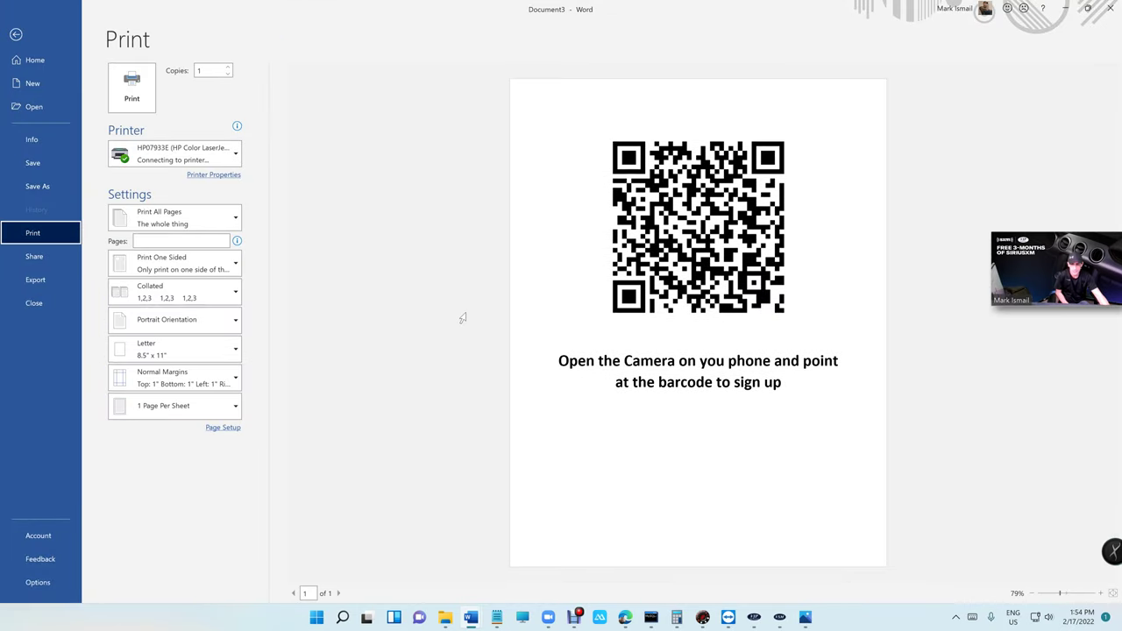
left_click(138, 102)
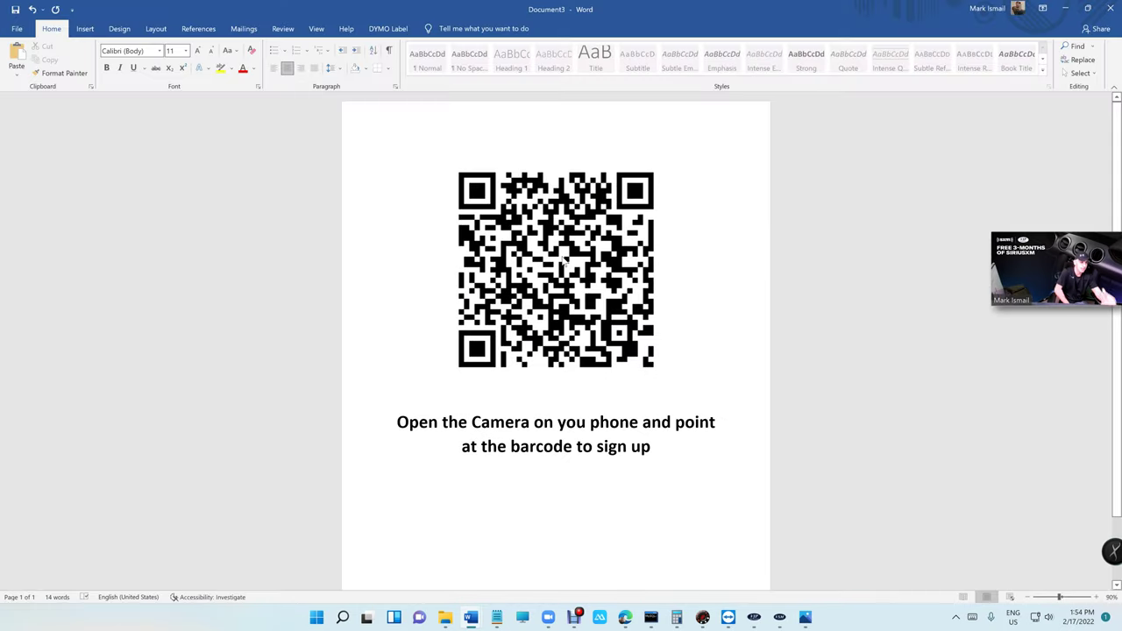